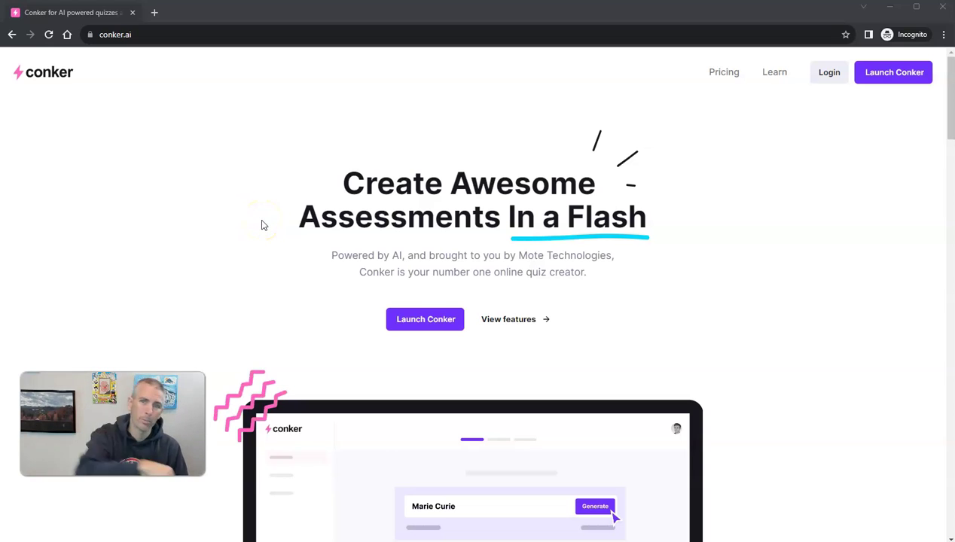
- Minimize the homepage window to reveal Conker's Create a quiz page
click(891, 7)
click(520, 247)
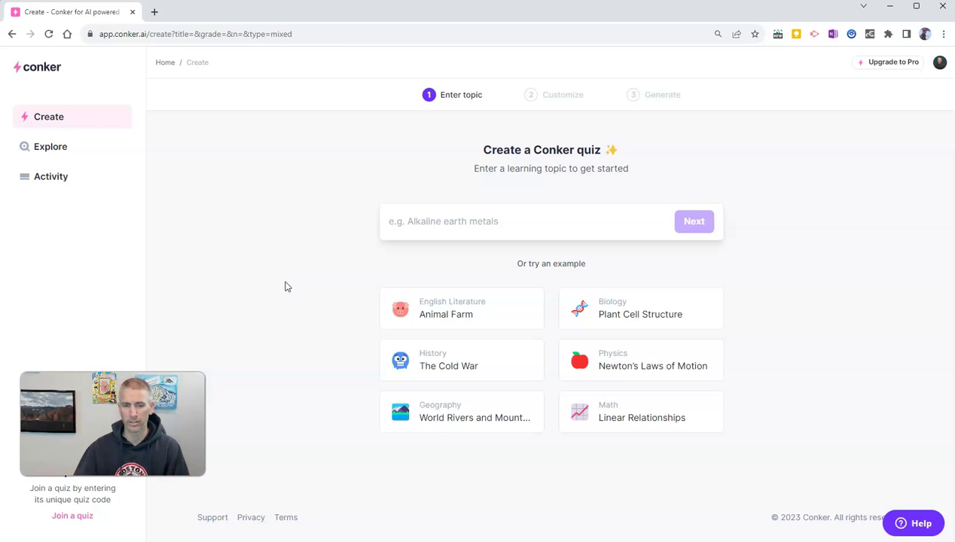
- Enter 'Dickens' as the quiz topic, capitalizing the initial D
click(516, 219)
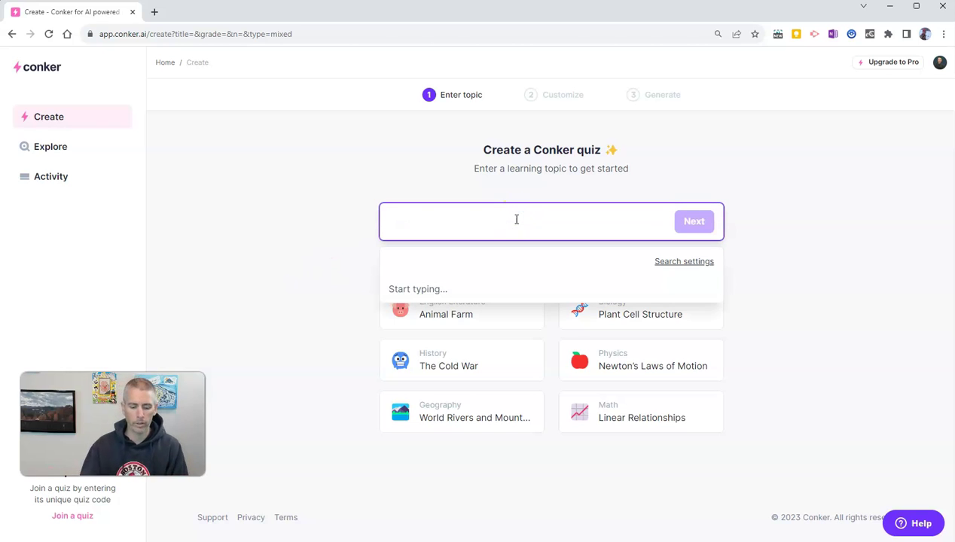
text(dickens)
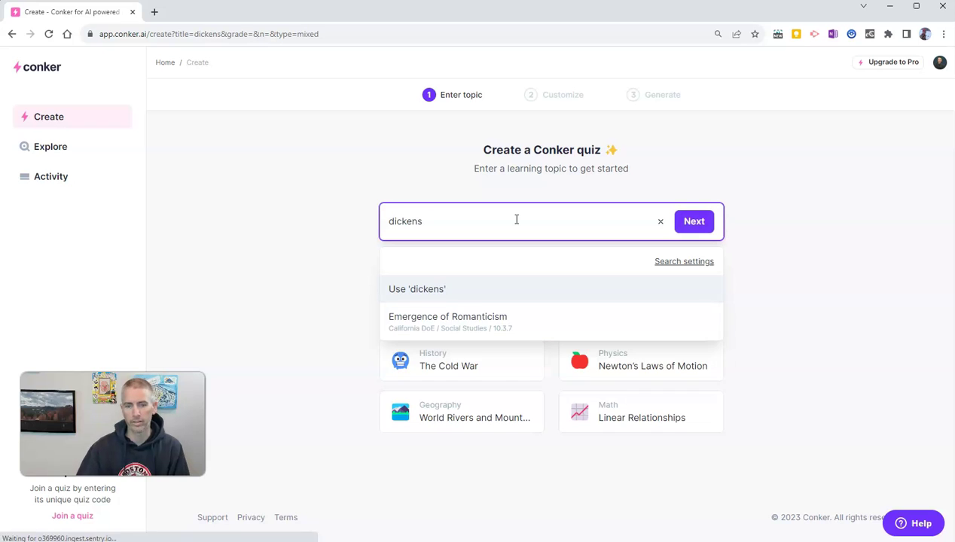
click(468, 296)
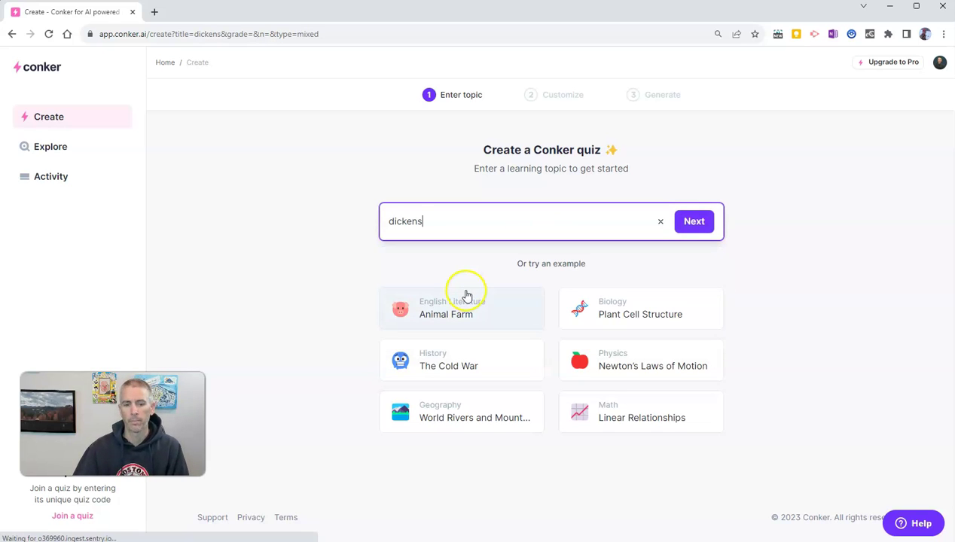
click(399, 229)
click(395, 220)
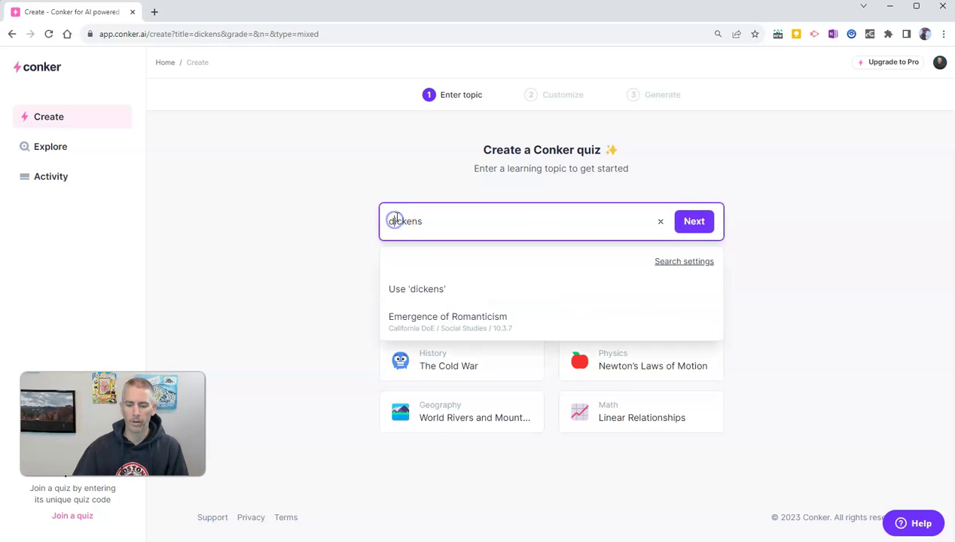
key(BackSpace)
text(D)
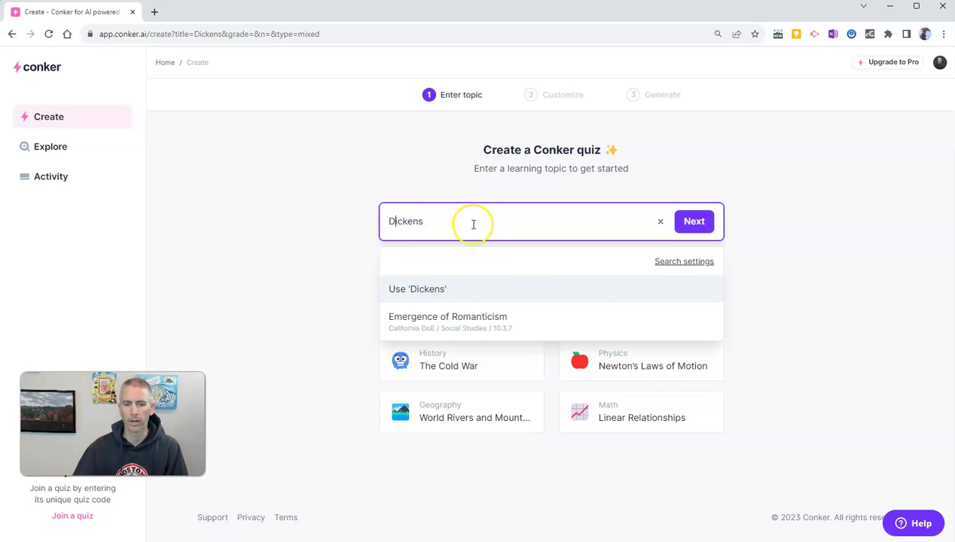
click(473, 221)
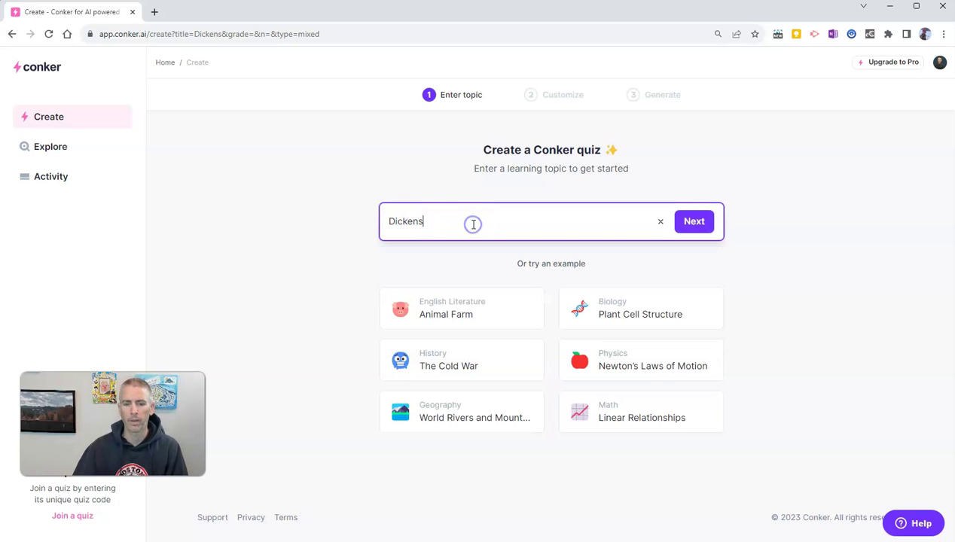
- At the customize step, try the Multiple choice, Mixed and Read & Respond question types
click(708, 223)
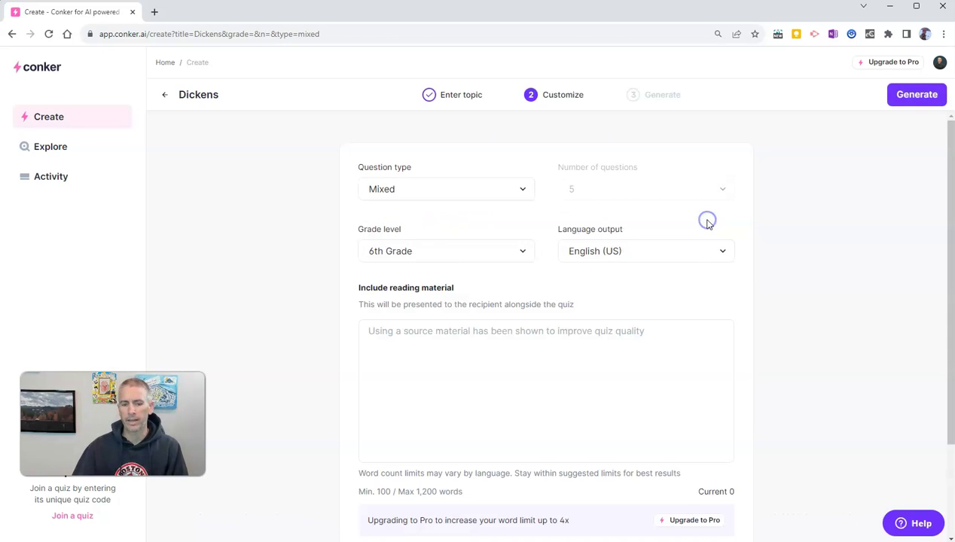
click(464, 197)
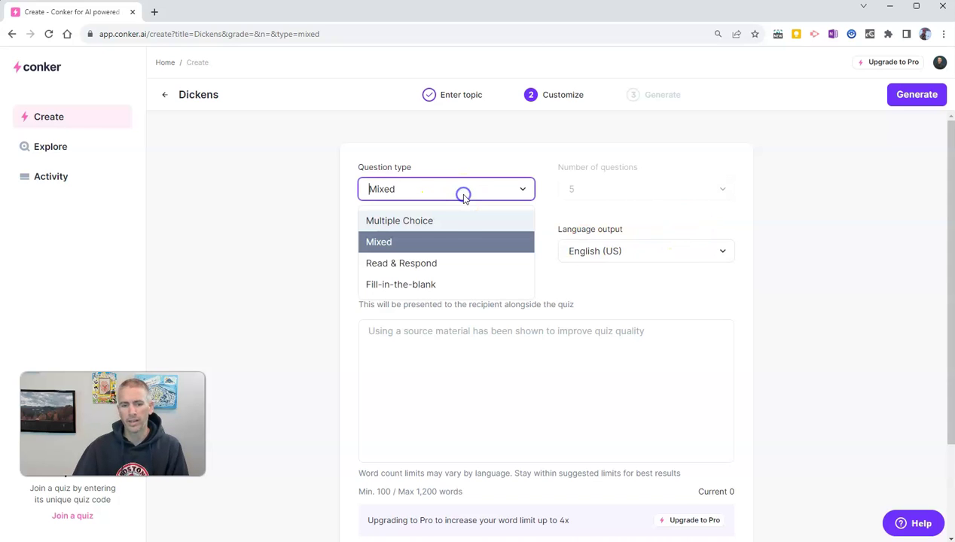
click(457, 220)
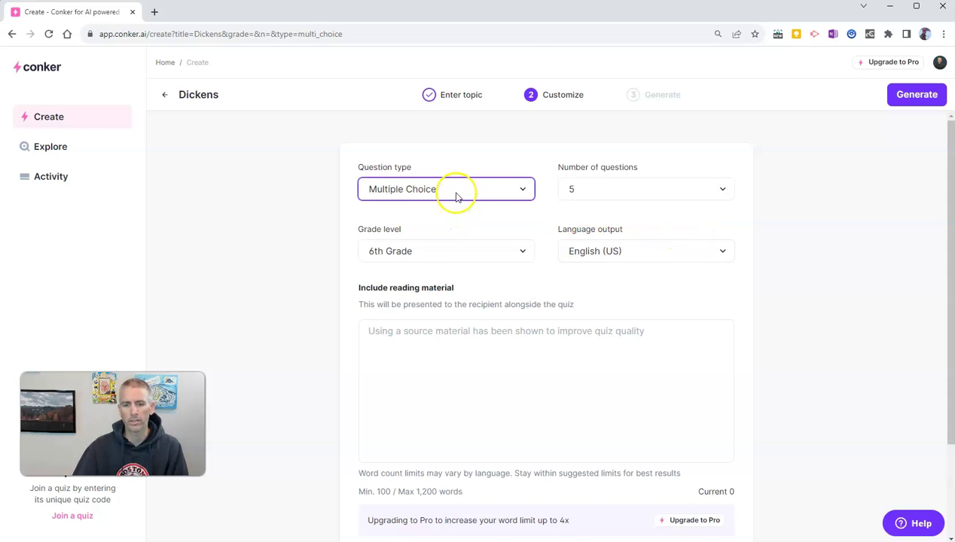
click(455, 193)
click(440, 242)
click(446, 193)
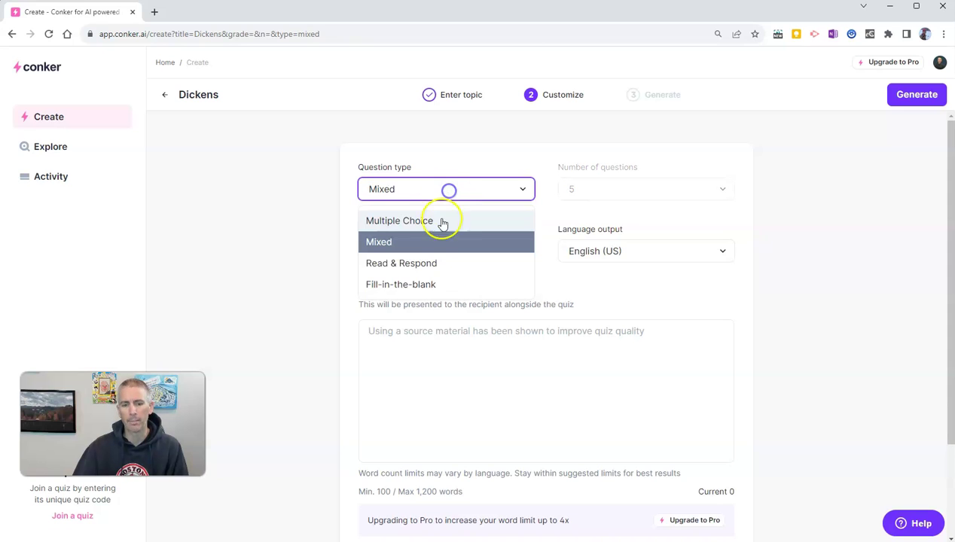
click(433, 265)
click(445, 192)
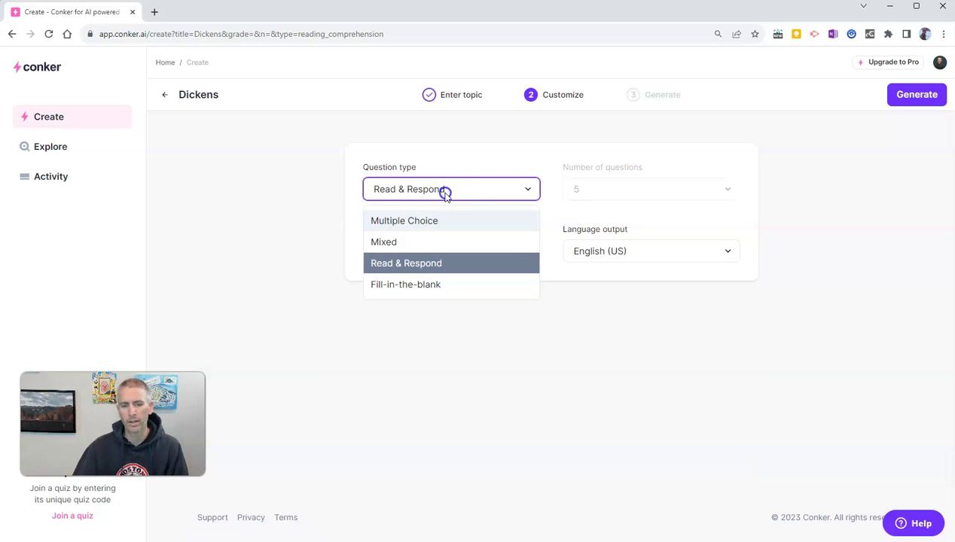
click(425, 244)
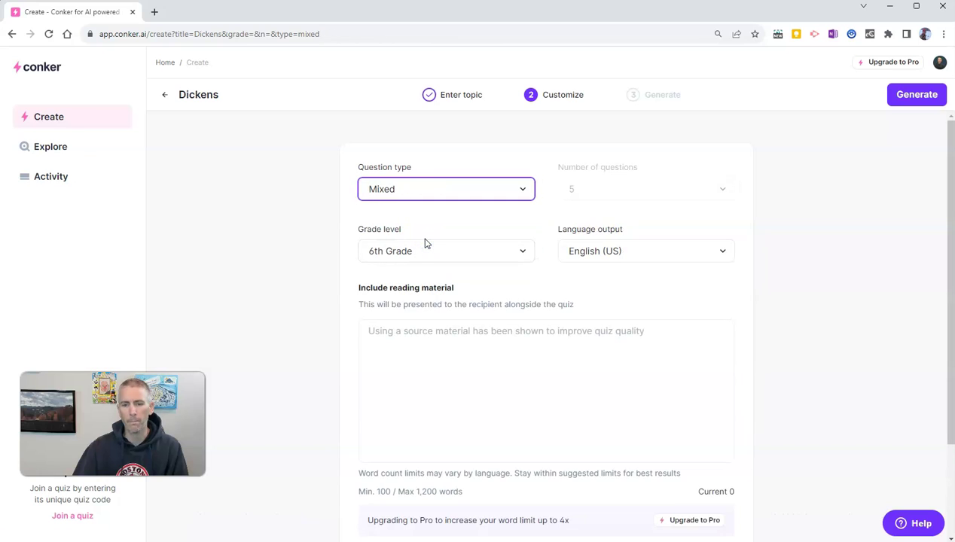
- Check the question count, keeping five questions, and set question type back to Mixed
click(441, 195)
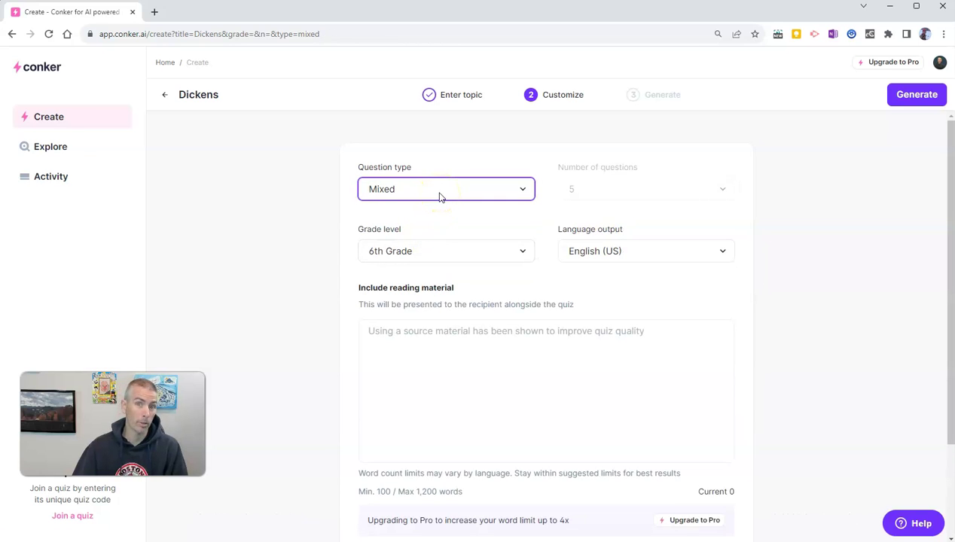
click(441, 194)
click(435, 218)
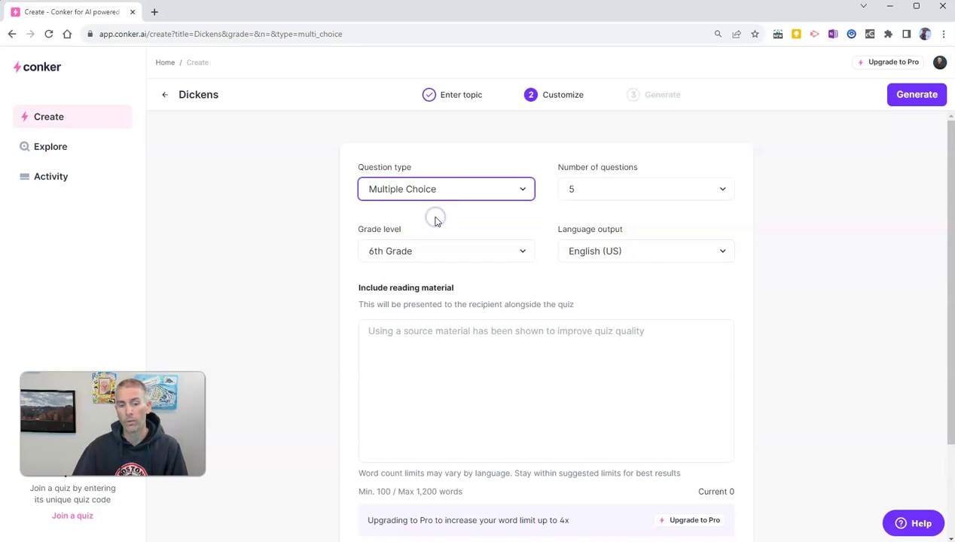
click(591, 189)
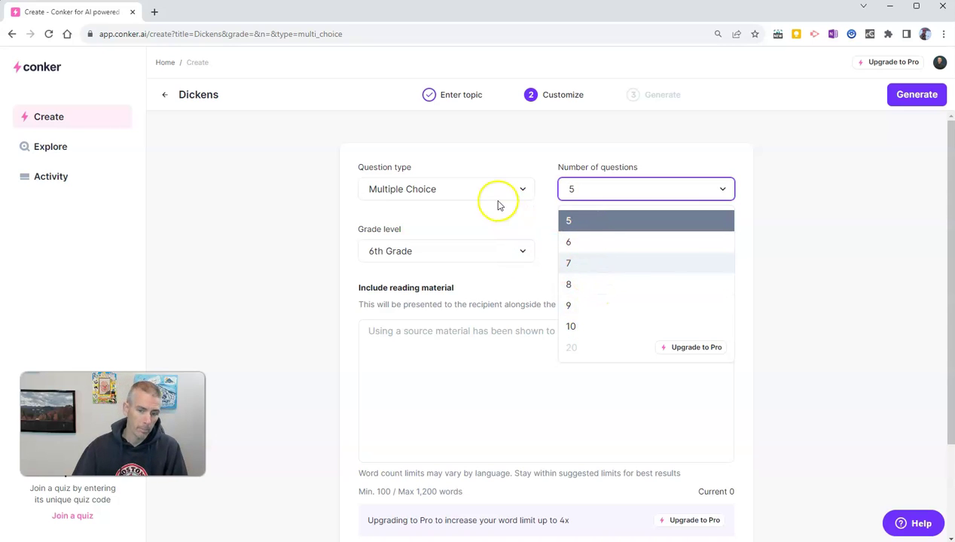
click(491, 192)
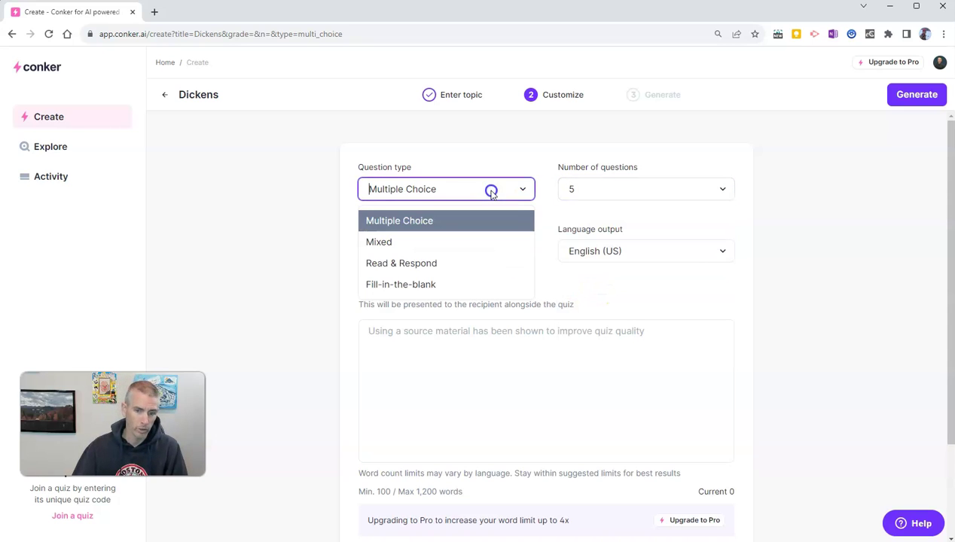
click(391, 243)
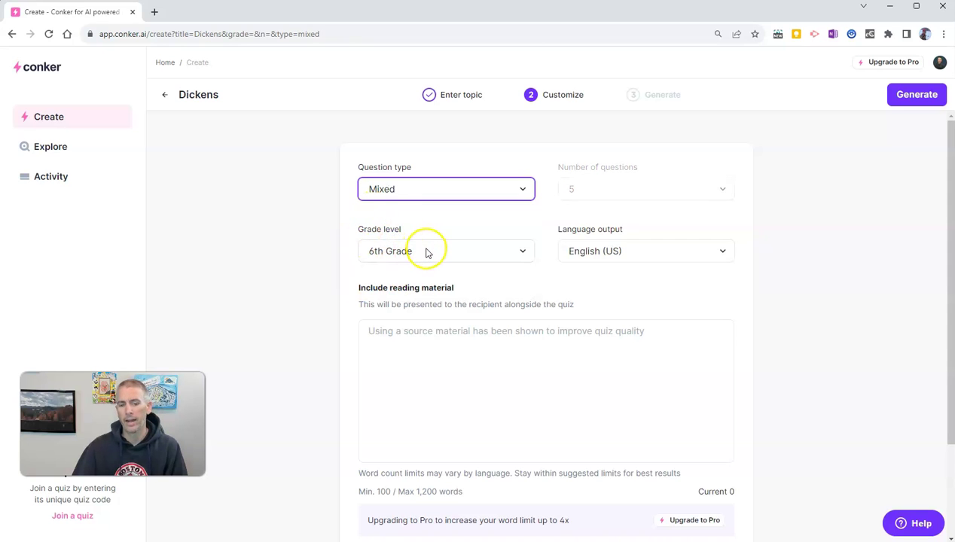
- Keep 6th Grade as the grade level after browsing the list
click(426, 253)
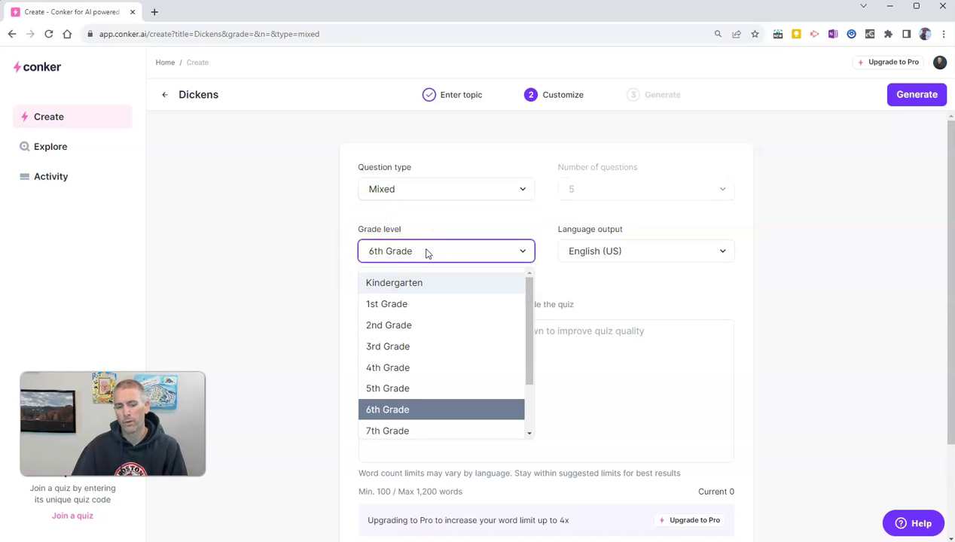
scroll(438, 330, down, 2)
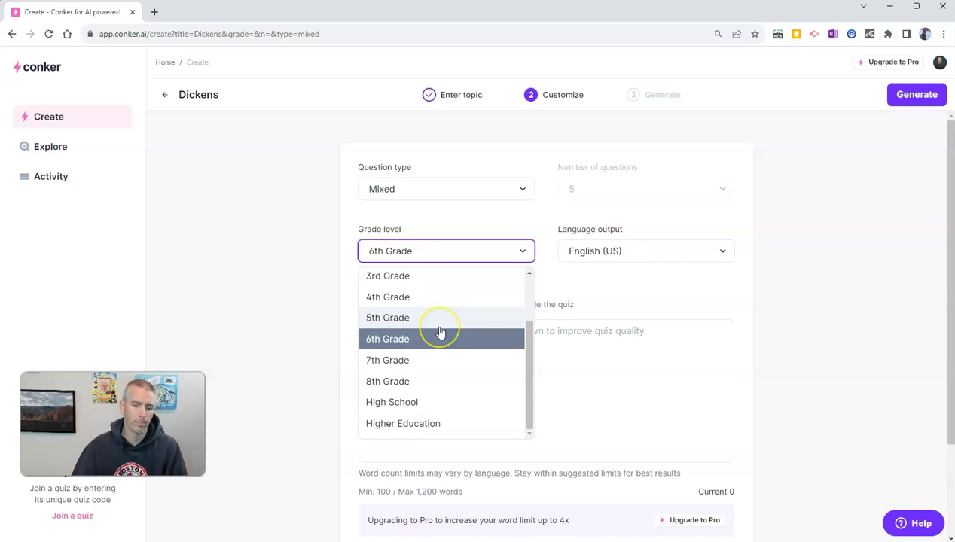
scroll(443, 336, up, 2)
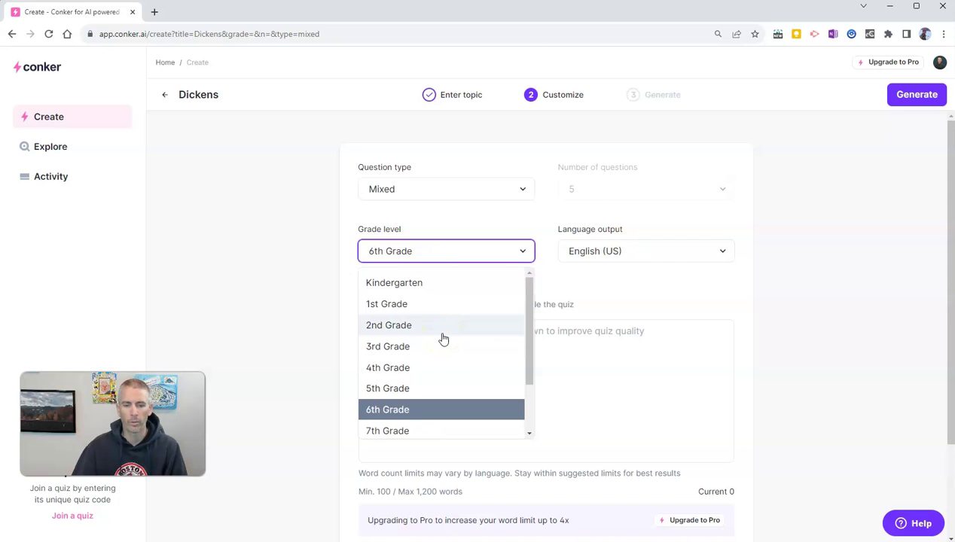
scroll(444, 340, down, 2)
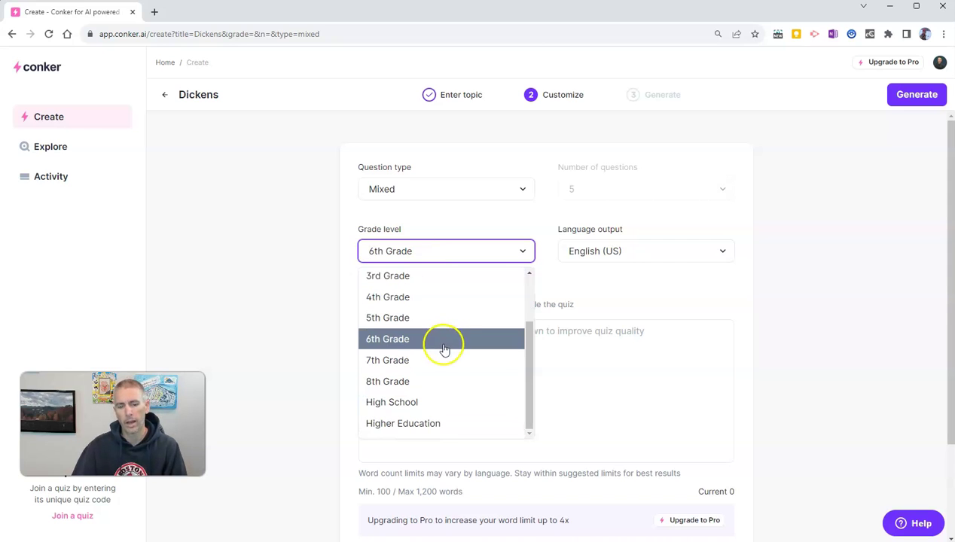
scroll(444, 346, up, 2)
click(386, 397)
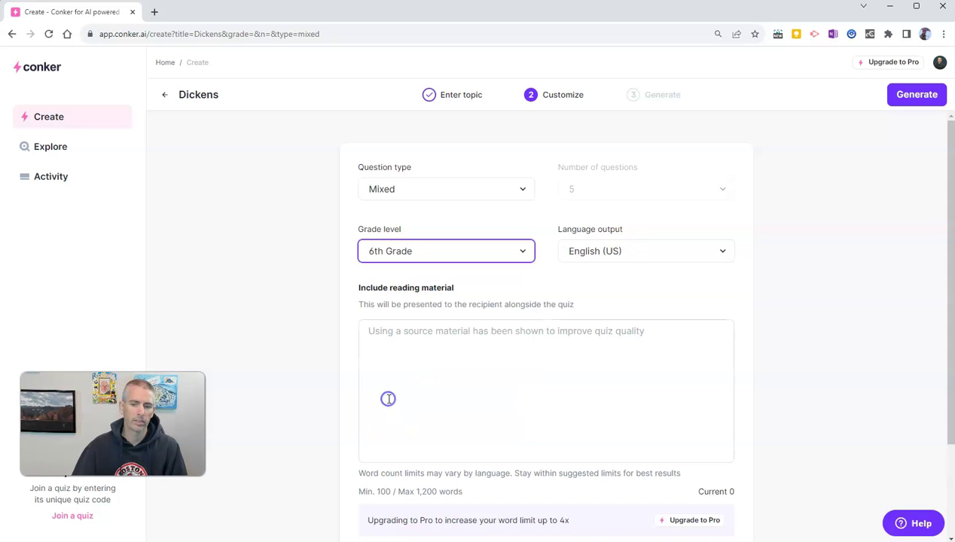
- Set the output language to English (US)
click(660, 252)
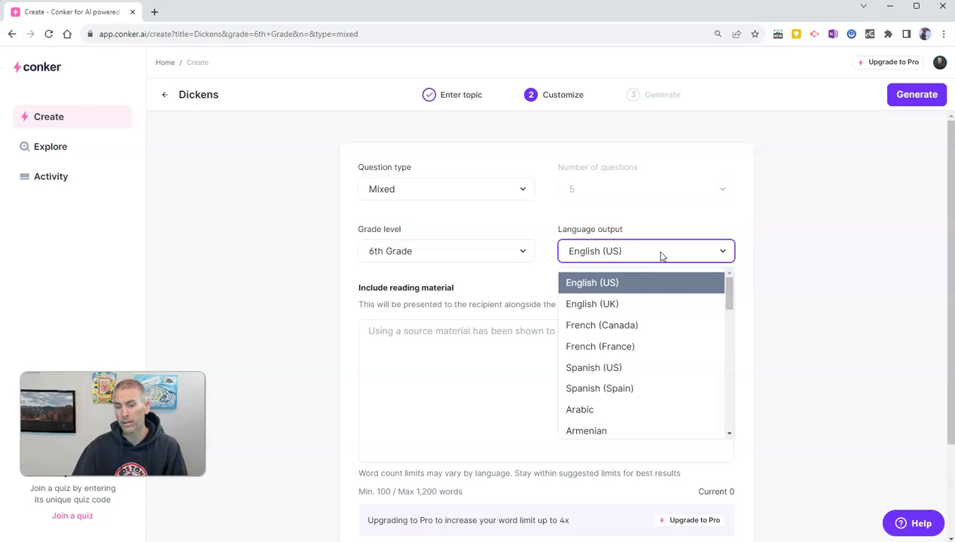
click(659, 290)
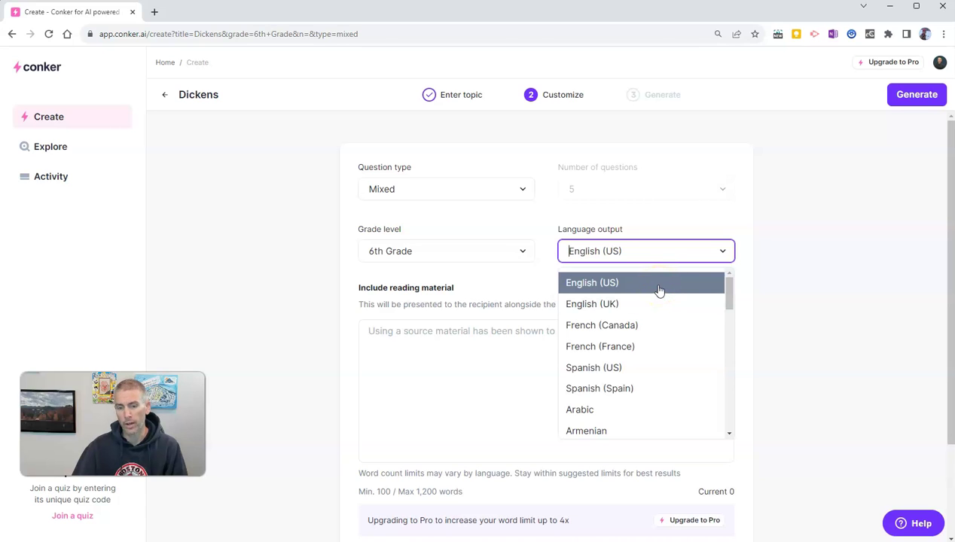
click(659, 290)
click(598, 333)
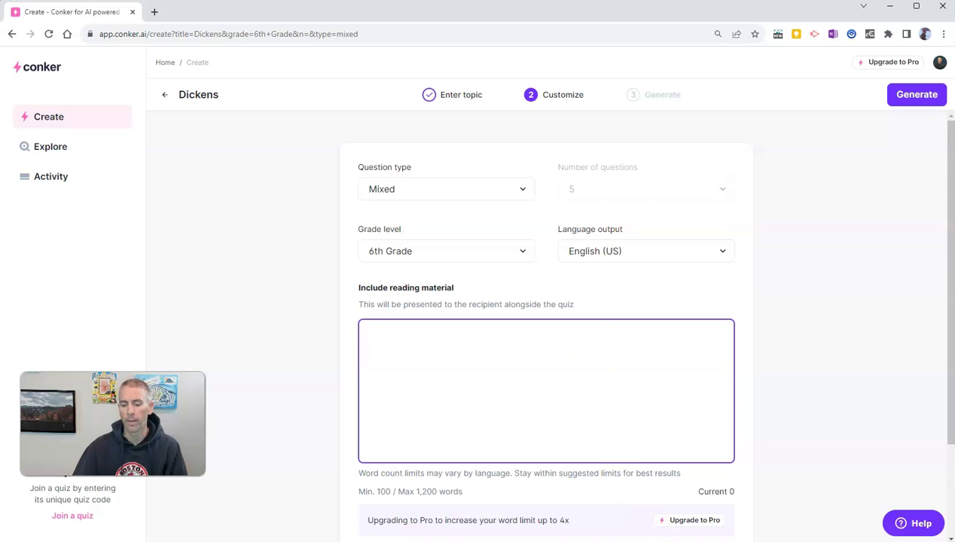
- Copy the three Dickens passages from Sticky Notes and paste them as reading material
key(alt+Tab)
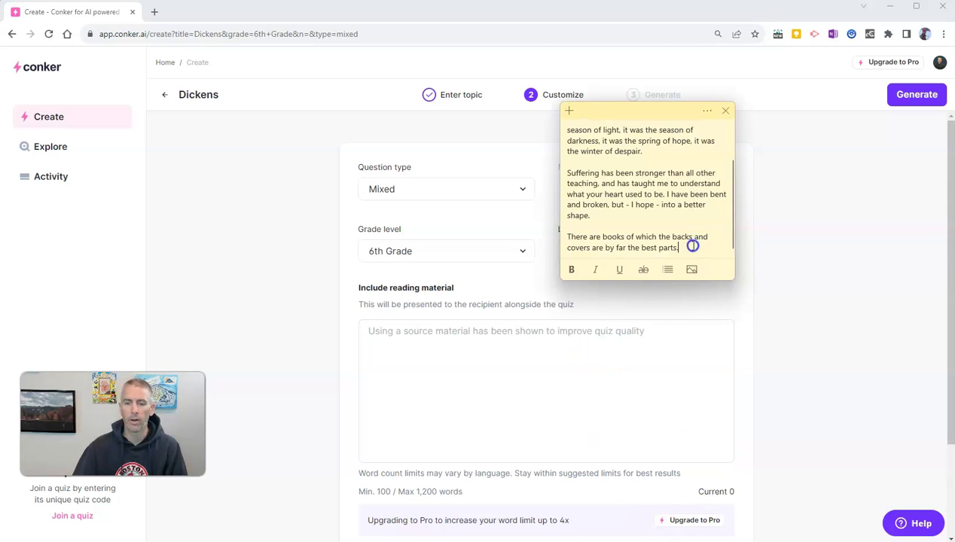
mouse_move(692, 246)
mouse_down()
mouse_move(588, 128)
mouse_move(565, 122)
mouse_up()
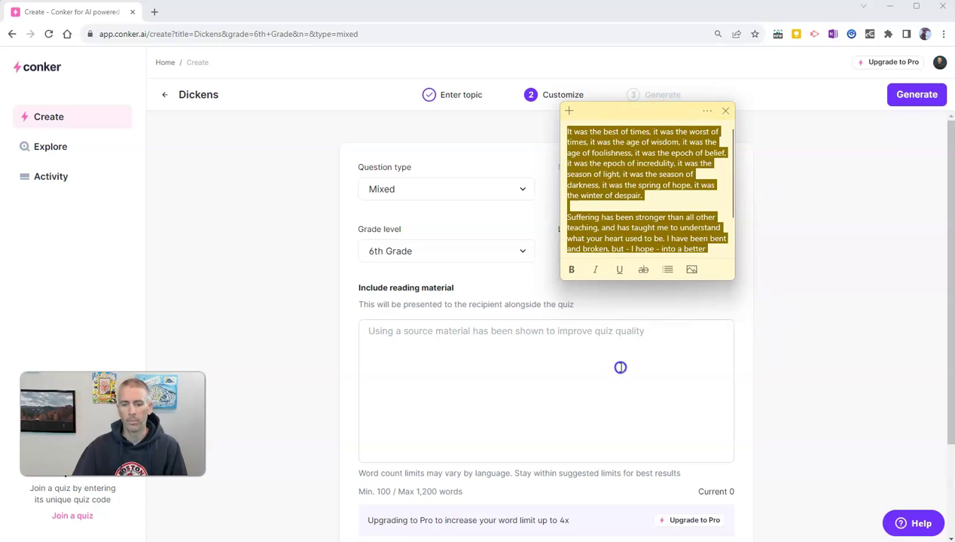
click(588, 328)
text(It was the best of times, it was the worst of times, it was the age of wisdom, it was the age of foolishness, it was the epoch of belief, it was the epoch of incredulity, it was the season of light, it was the season of darkness, it was the spring of hope, it was the winter of despair.  Suffering has been stronger than all other teaching, and has taught me to understand what your heart used to be. I have been bent and broken, but - I hope - into a better shape.  There are books of which the backs and covers are by far the best parts.)
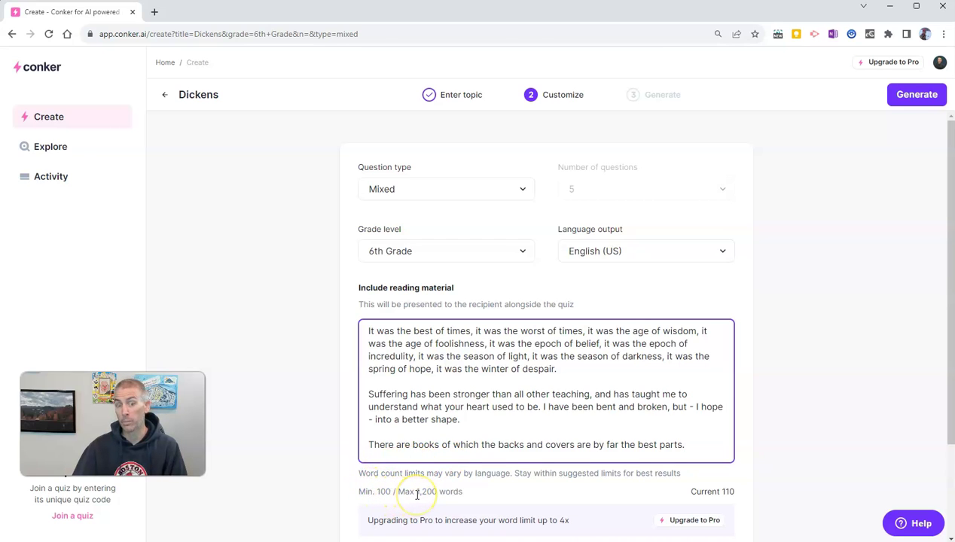
scroll(529, 465, down, 1)
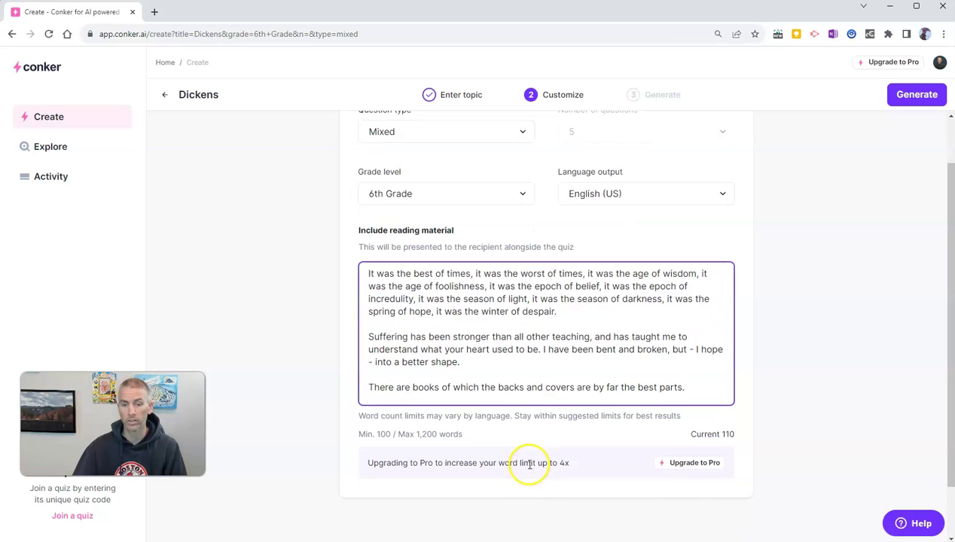
scroll(529, 464, up, 1)
- Generate the Dickens quiz and scroll through its questions and answers, back to question 1
click(915, 94)
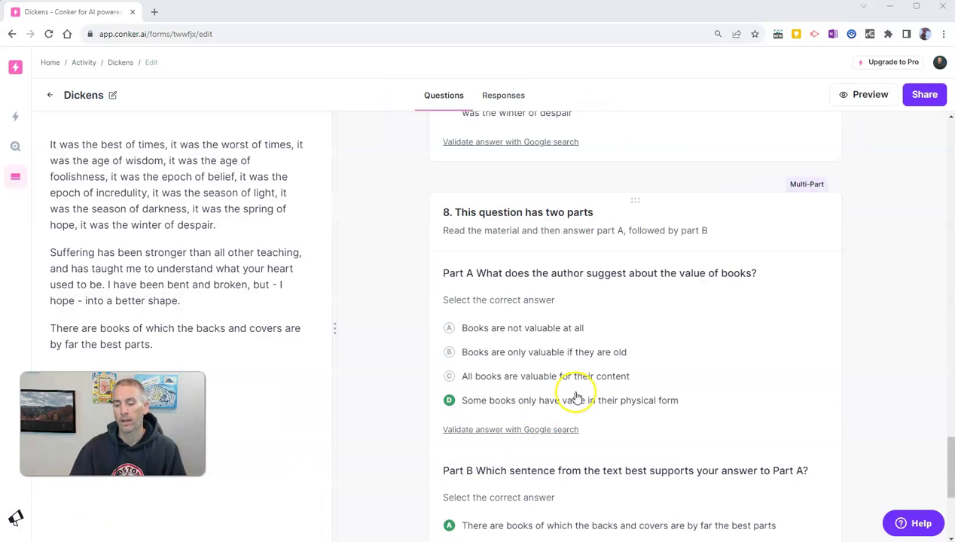
scroll(576, 398, down, 2)
scroll(572, 394, down, 2)
scroll(581, 404, up, 1)
scroll(584, 406, up, 5)
scroll(587, 411, up, 4)
scroll(595, 418, down, 2)
scroll(596, 422, down, 3)
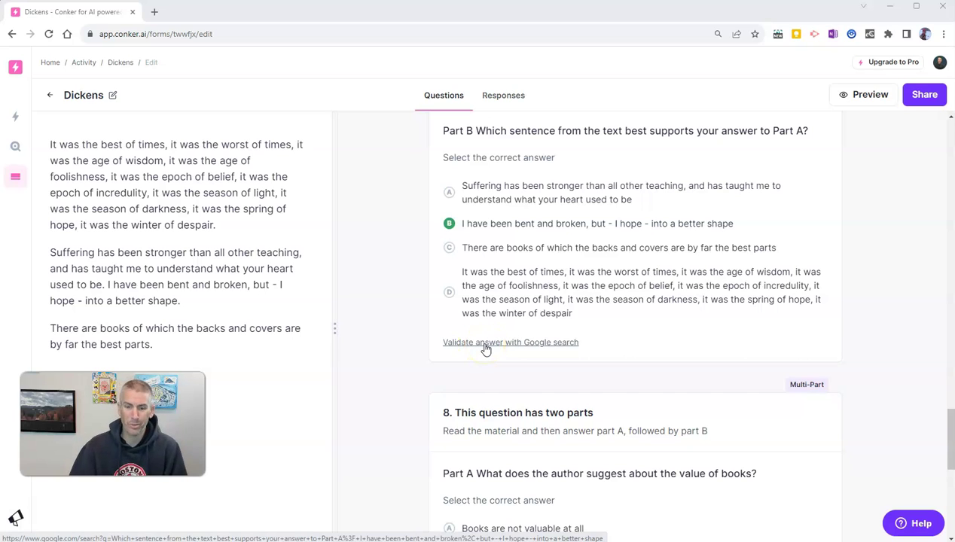
scroll(486, 348, up, 3)
scroll(519, 354, up, 4)
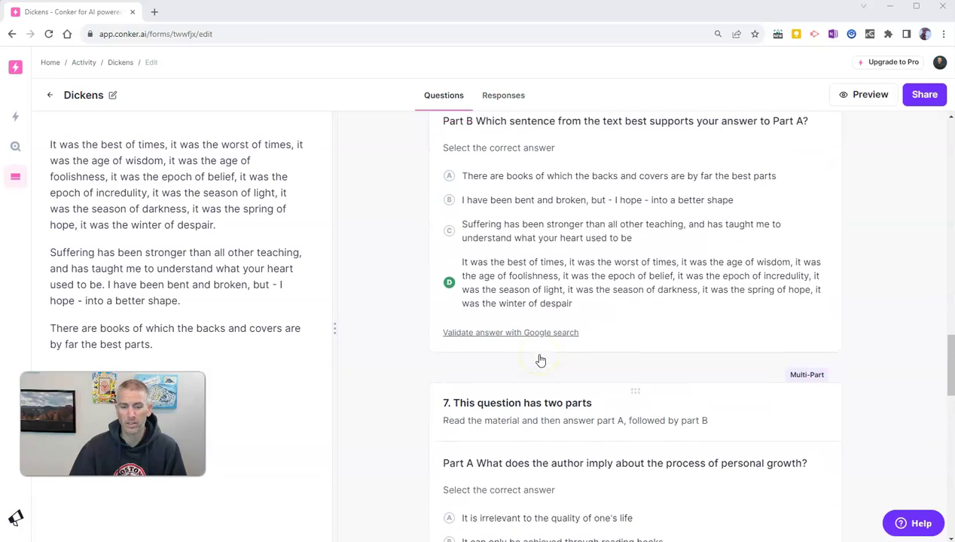
scroll(540, 360, up, 4)
scroll(539, 360, up, 10)
scroll(539, 362, up, 1)
scroll(540, 365, up, 5)
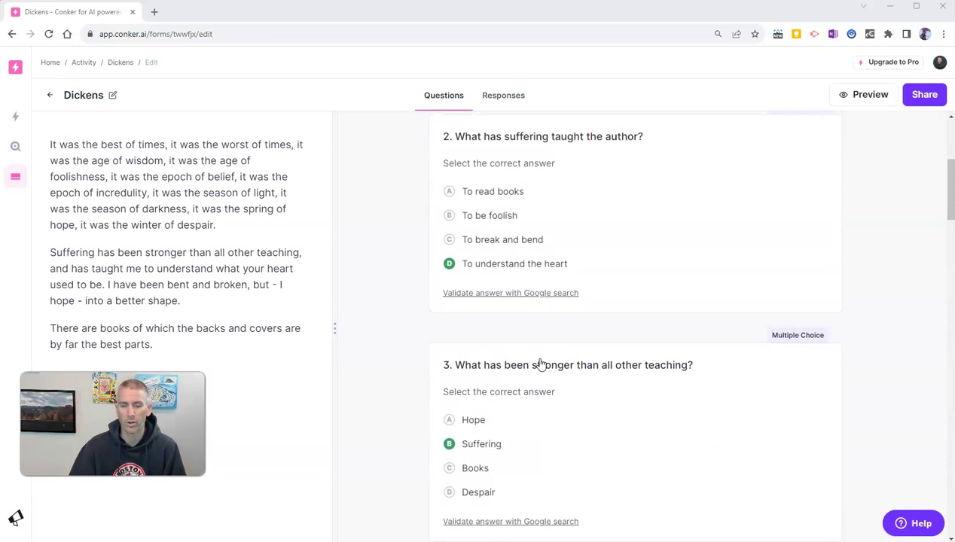
scroll(541, 364, up, 2)
scroll(541, 363, up, 1)
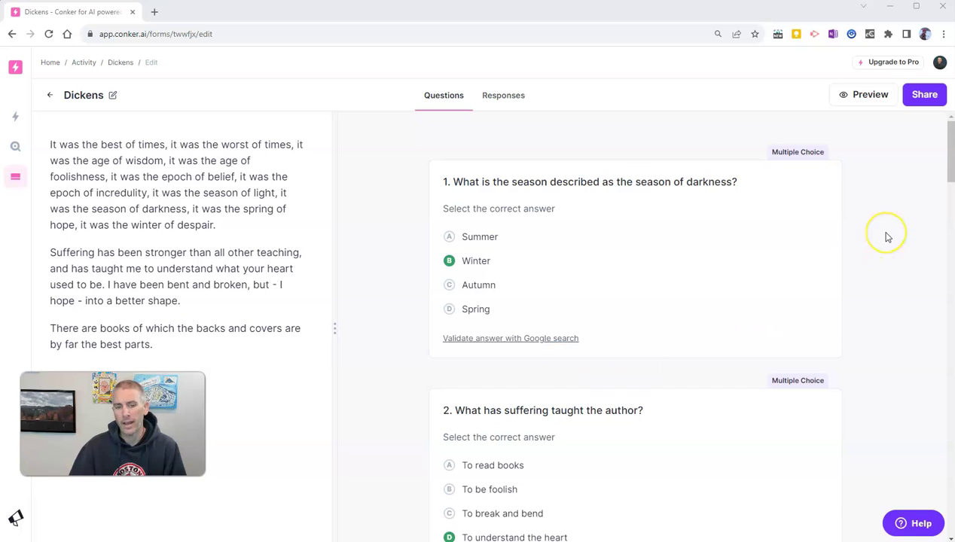
click(851, 96)
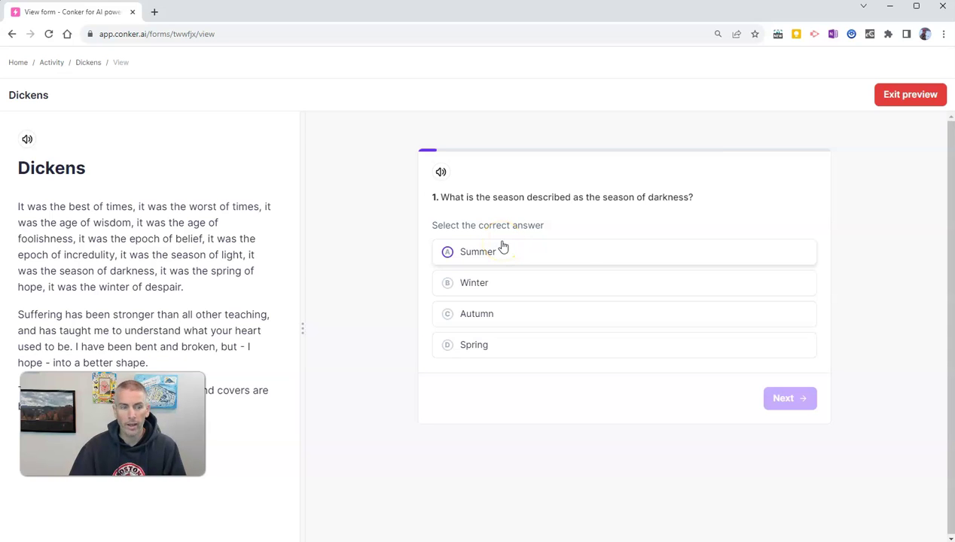
click(910, 97)
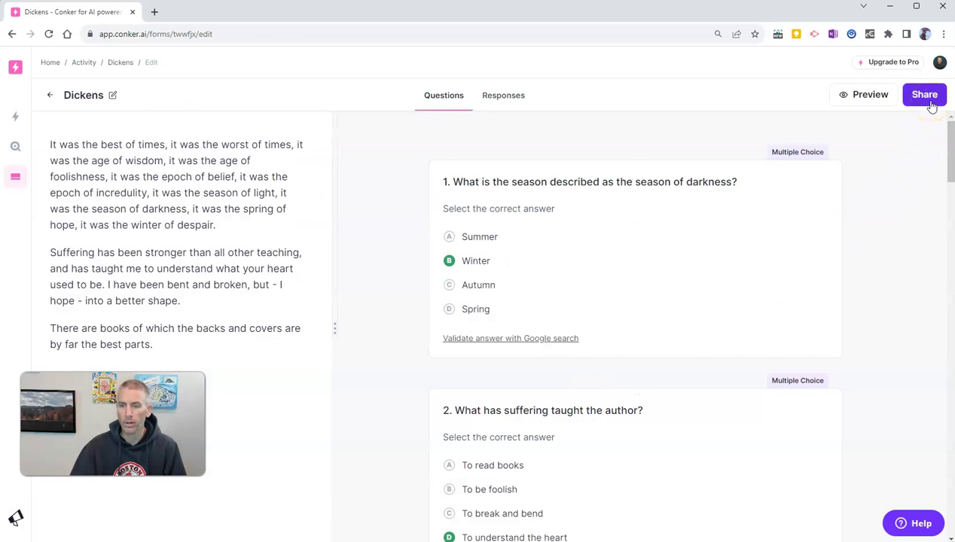
- Copy the Dickens quiz share link and open its join page in an incognito window
click(927, 97)
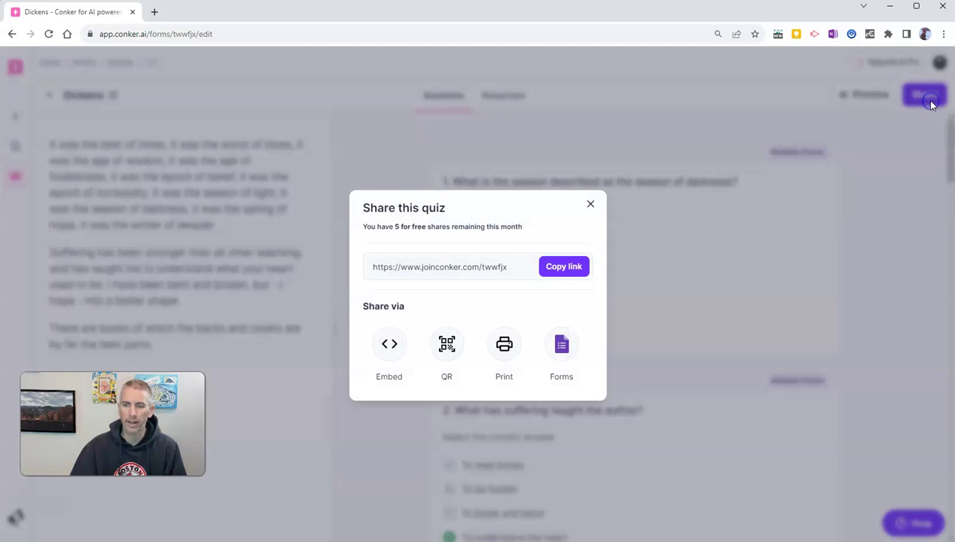
click(559, 268)
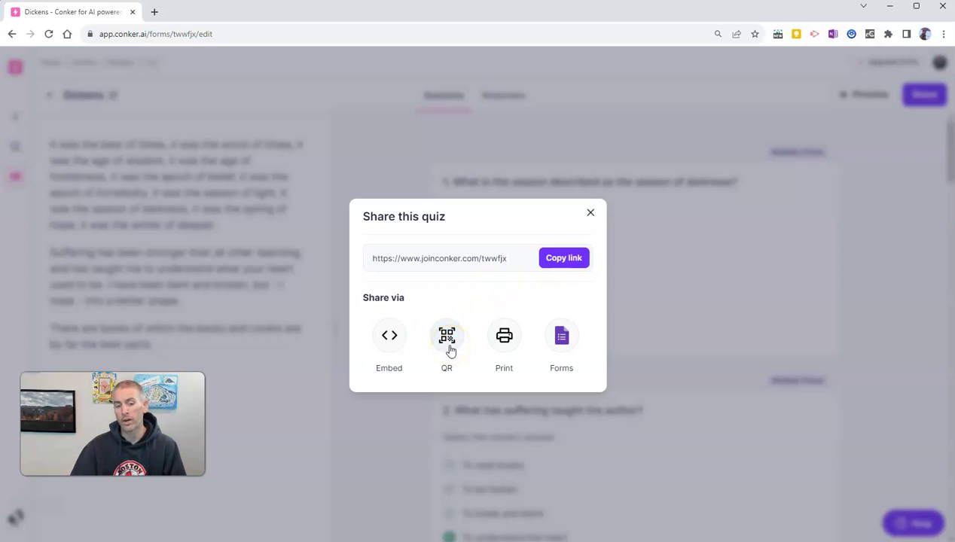
click(387, 339)
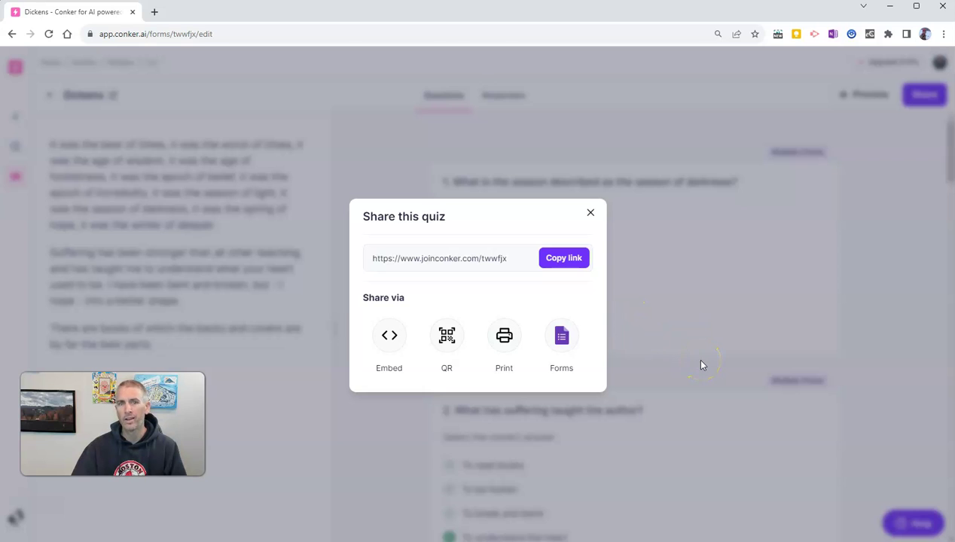
click(78, 539)
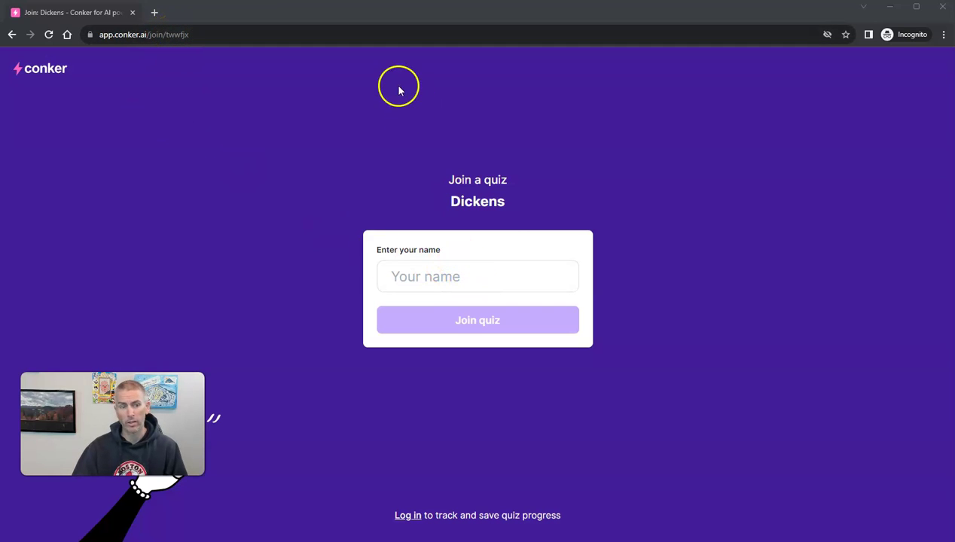
- Enter a student name and join the Dickens quiz
click(485, 276)
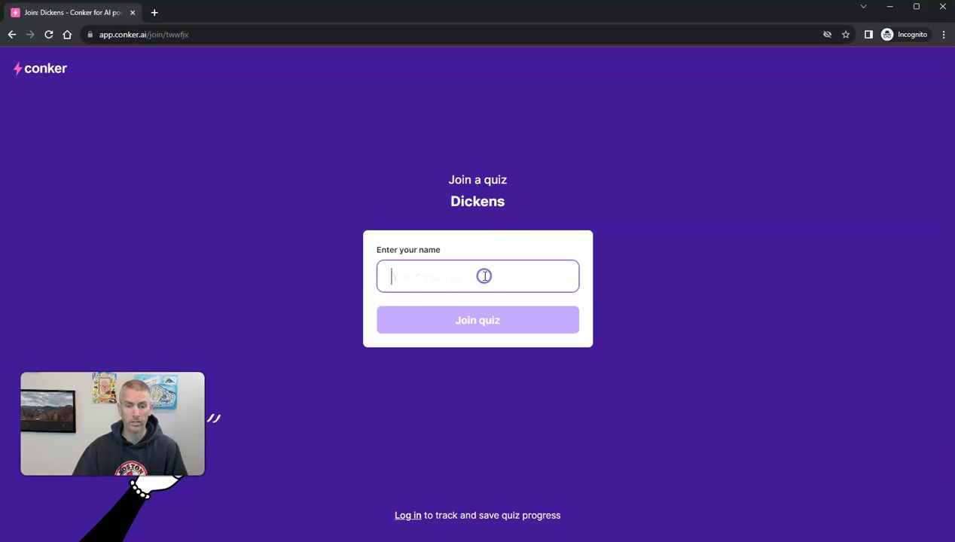
text(Bob)
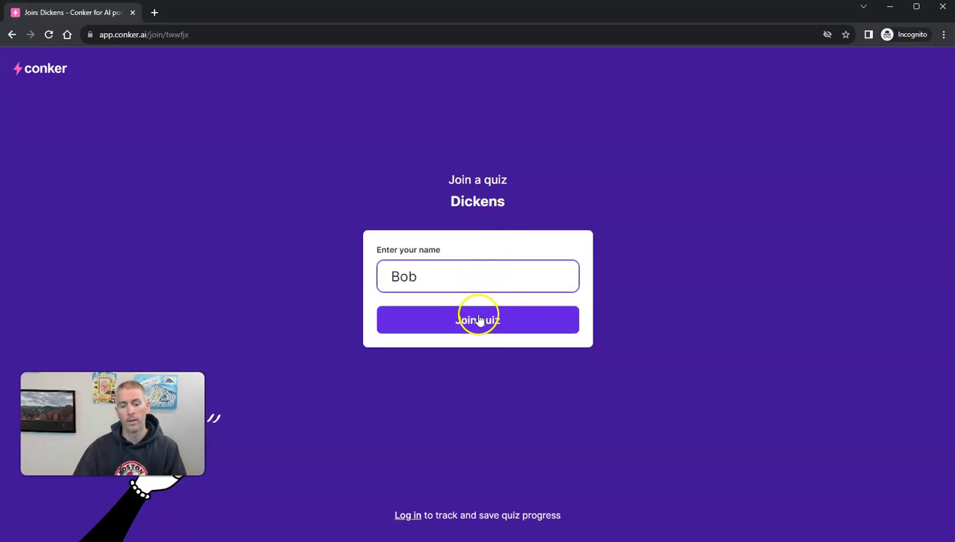
click(479, 320)
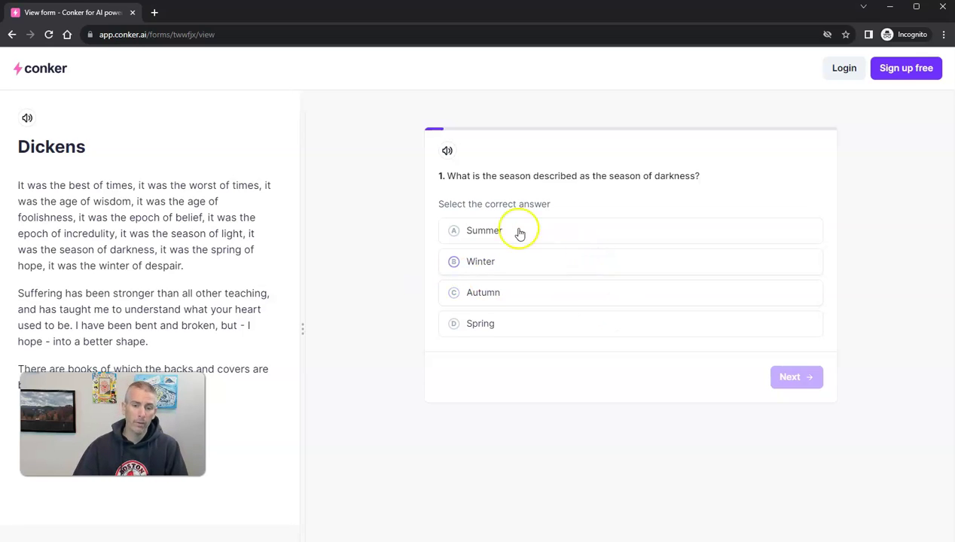
- Play question 1 aloud with the speaker icon, replay it, then stop playback
click(447, 153)
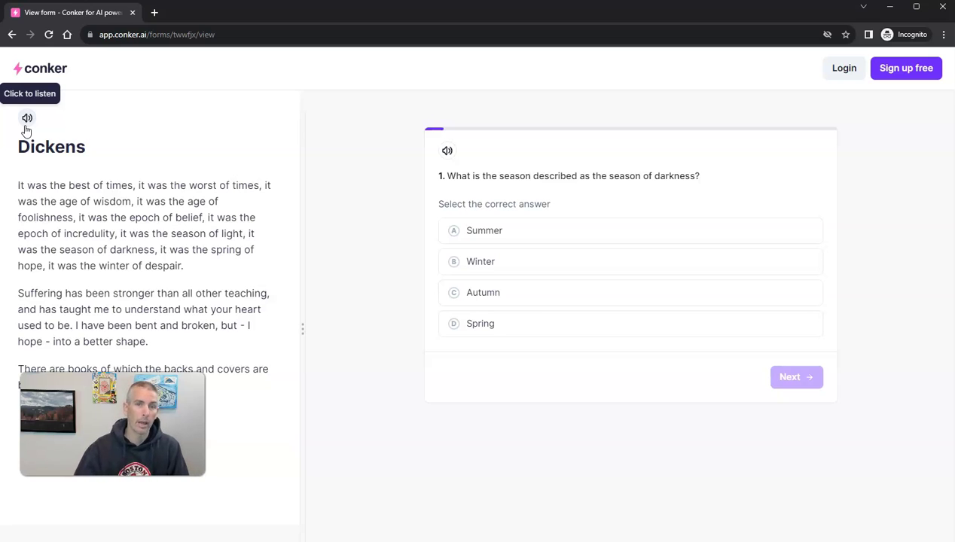
click(288, 124)
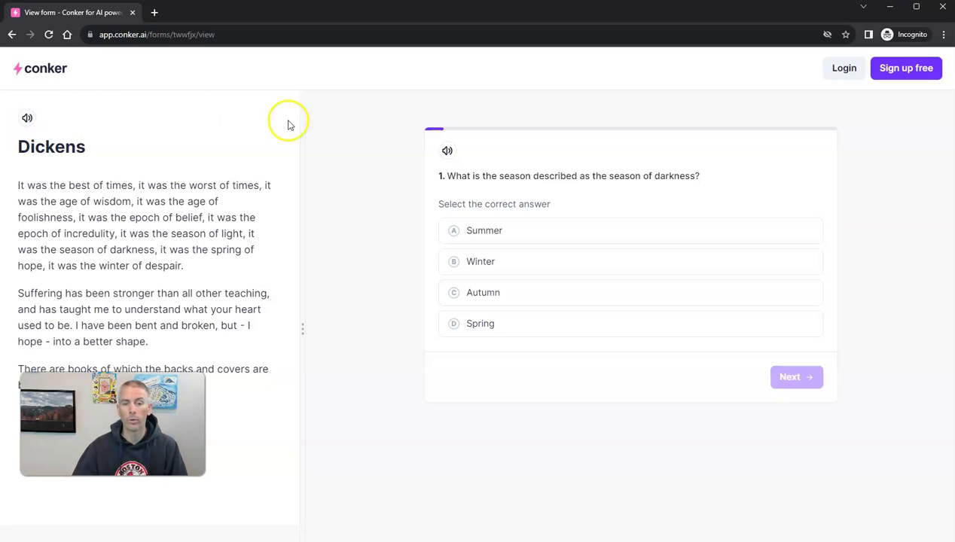
click(448, 152)
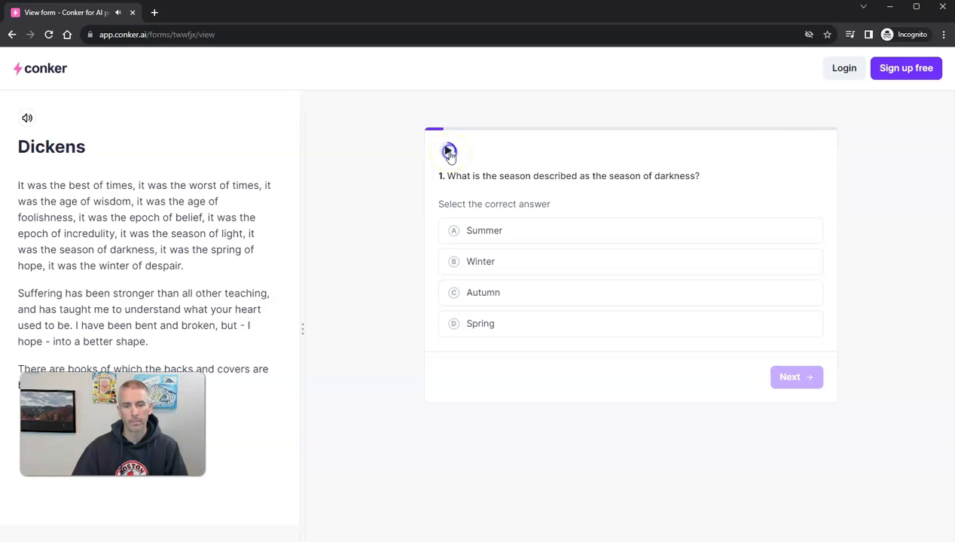
click(449, 152)
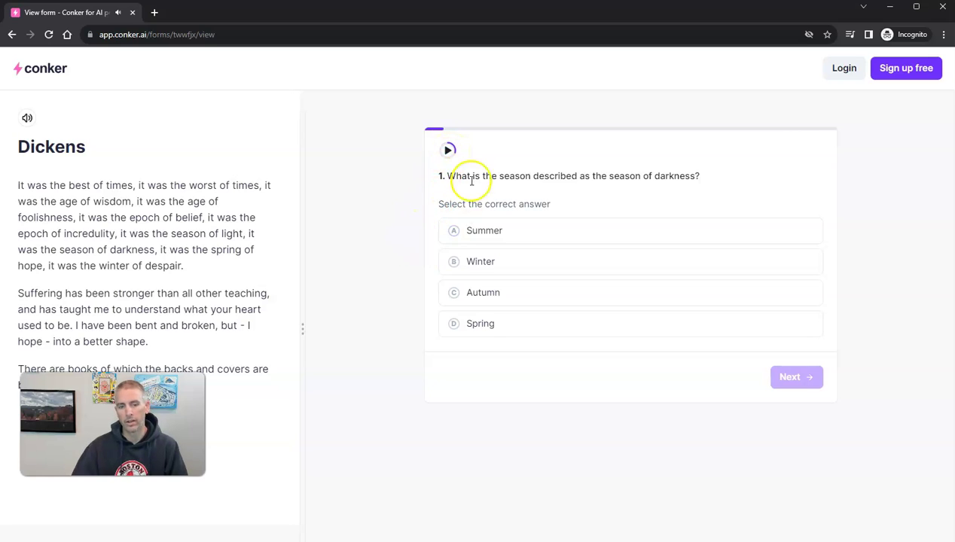